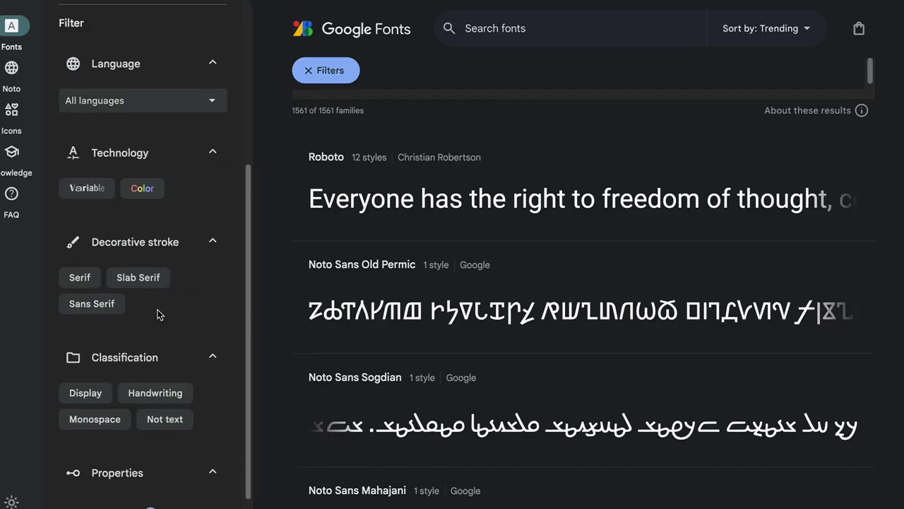
- Filter the Google Fonts catalogue to handwriting fonts and hide the filter panel
scroll(157, 309, "down", 1)
left_click(167, 342)
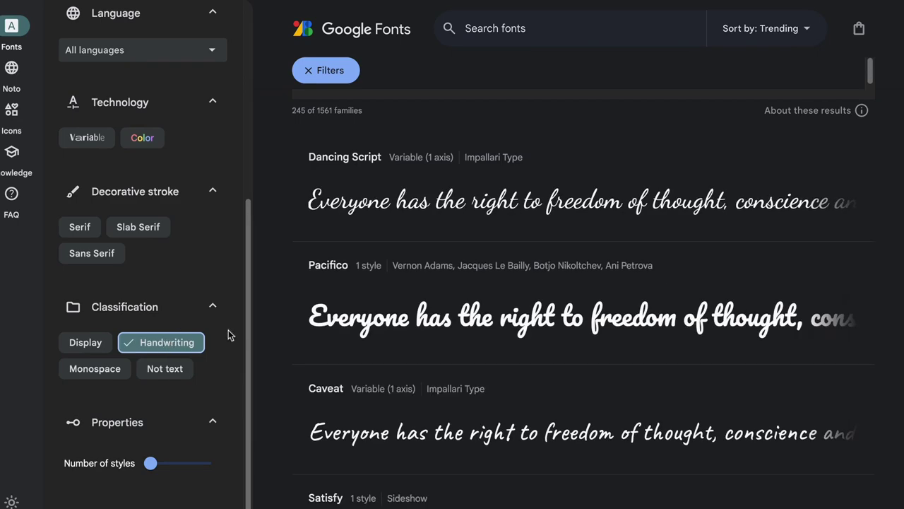
- Open the Satisfy font page and preview the sample text 'This will make me look co…'
scroll(473, 292, "down", 5)
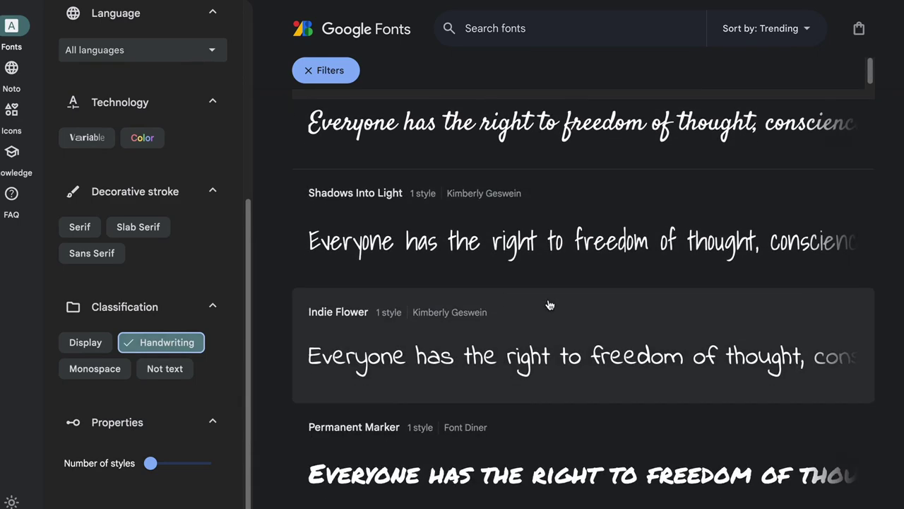
left_click(325, 70)
left_click(349, 132)
scroll(371, 297, "down", 2)
left_click(268, 236)
type("This m")
key("BackSpace")
type("will make me look co")
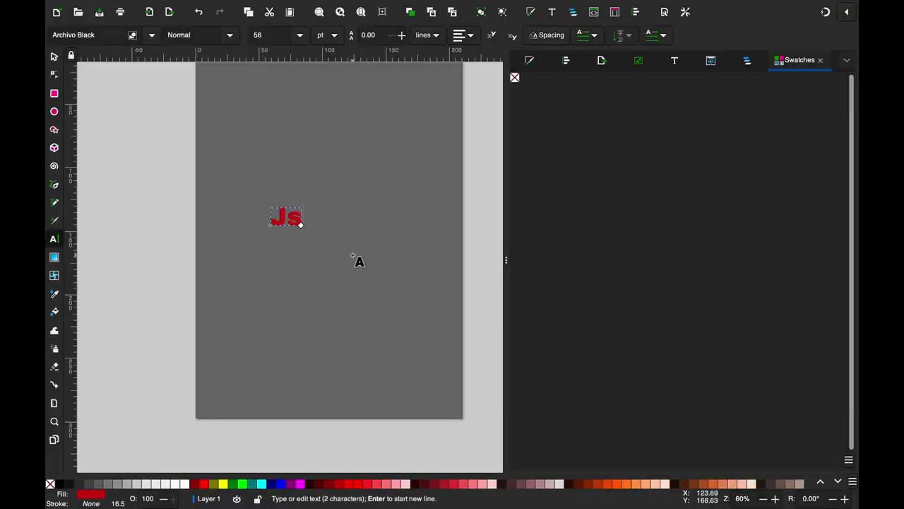
- Type the photographer's name in script, with 'Photography' on the line beneath
type("son Polak")
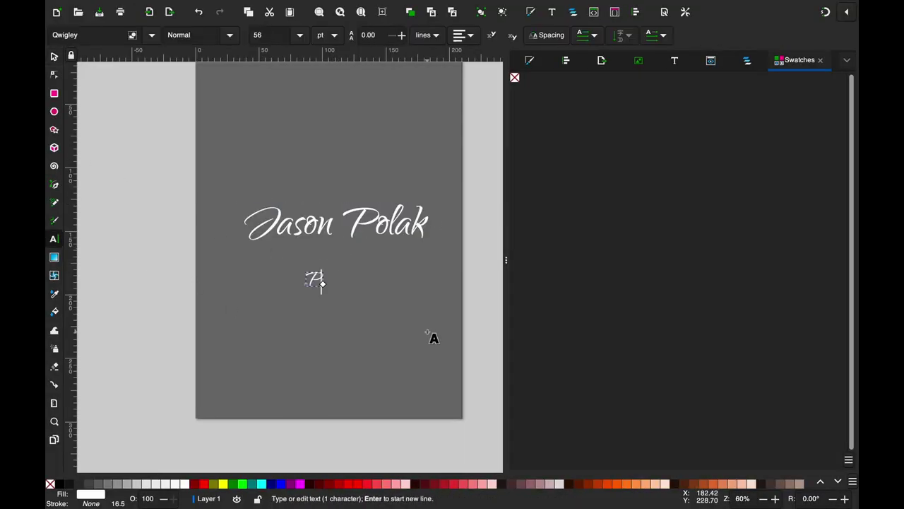
type("o")
key("BackSpace")
type("hotography")
key("Escape")
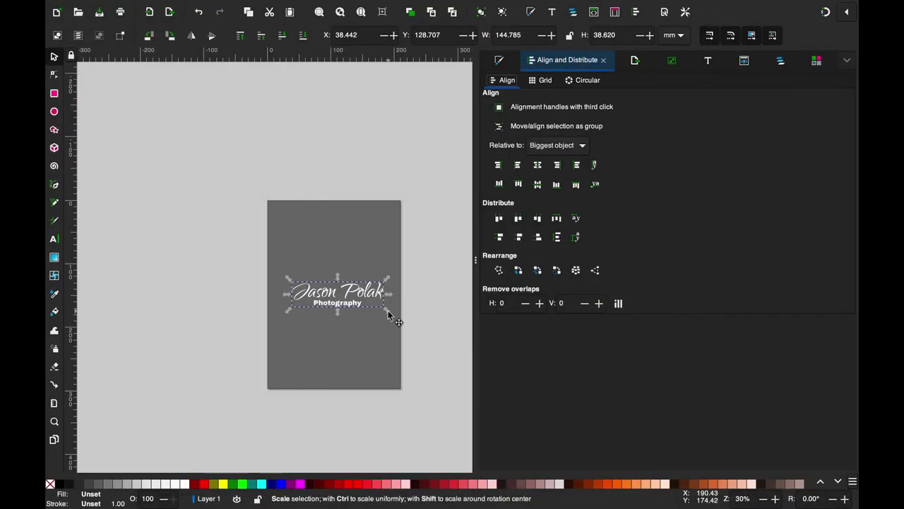
- Resize the Inkscape page to fit the logo, 144.785 × 38.620 mm
key("ctrl+shift+d")
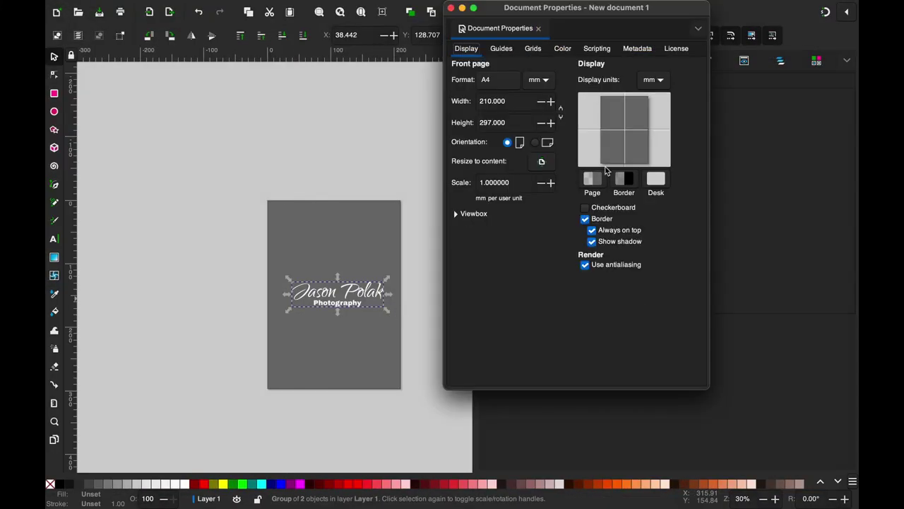
left_click(541, 161)
left_click(373, 362)
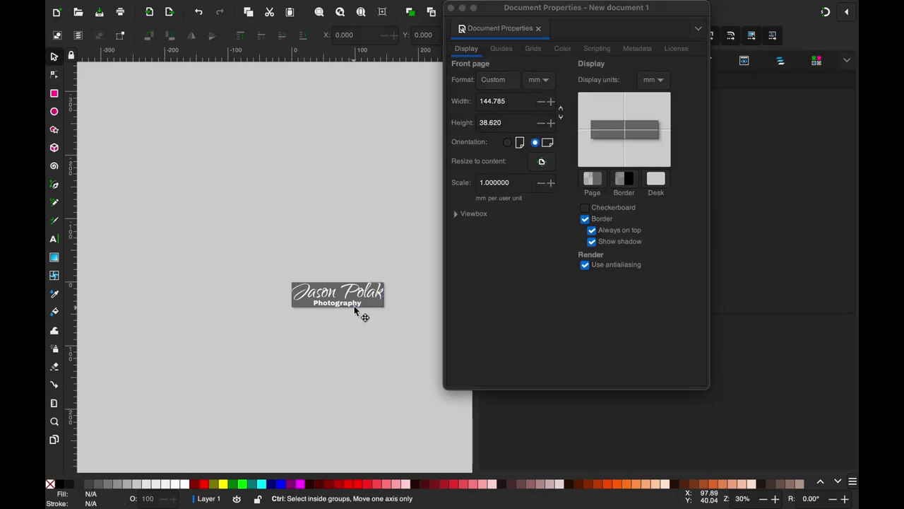
scroll(354, 305, "up", 3)
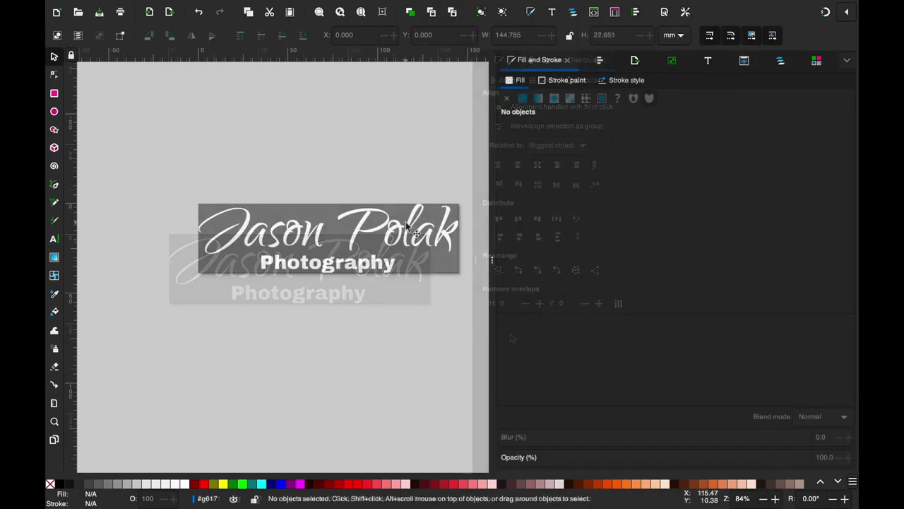
- Select the script name text and show the XML Editor with the g617 group's two text elements
left_click(406, 221)
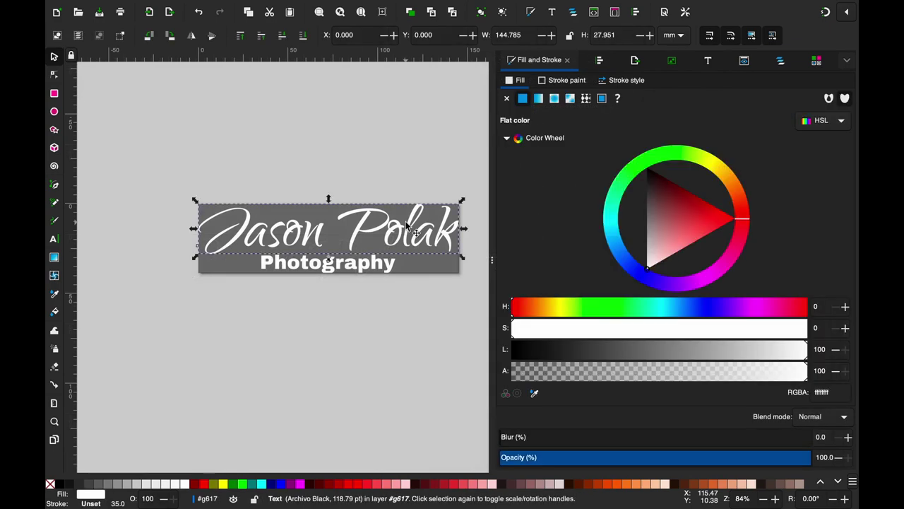
left_click(847, 60)
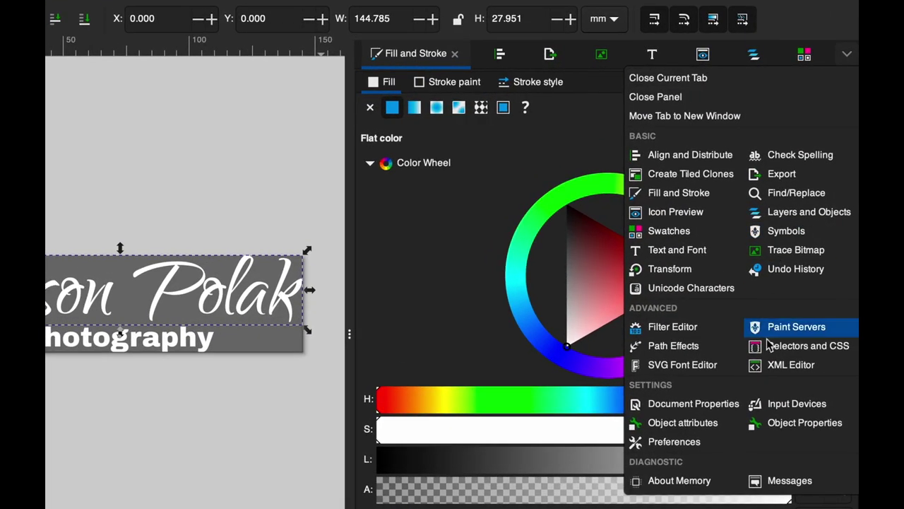
left_click(788, 364)
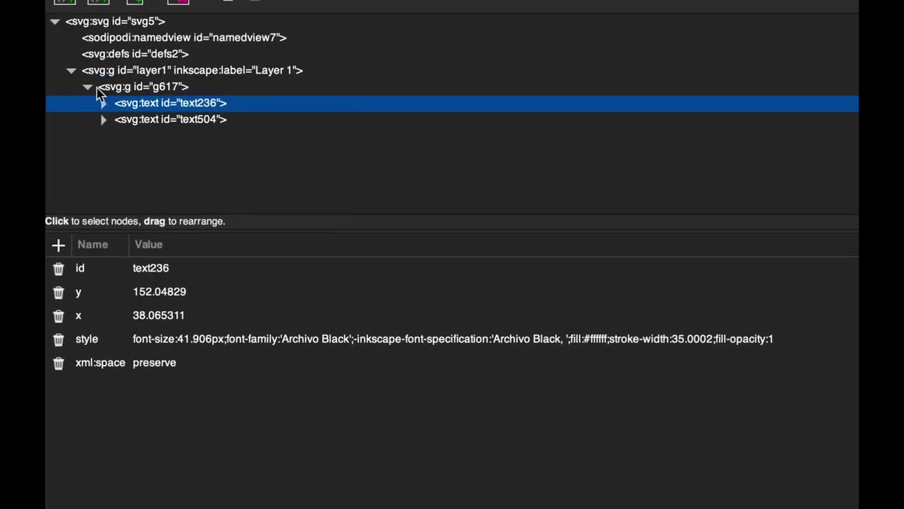
- Replace the name tspan's fill:#ffffff with $(WATERMARK_COLOR) in its style attribute
left_click(103, 103)
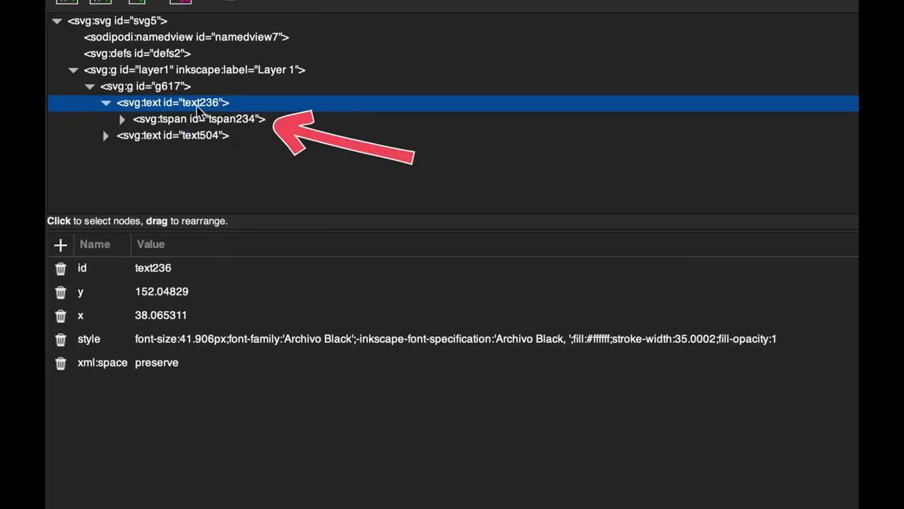
left_click(209, 118)
left_click(122, 119)
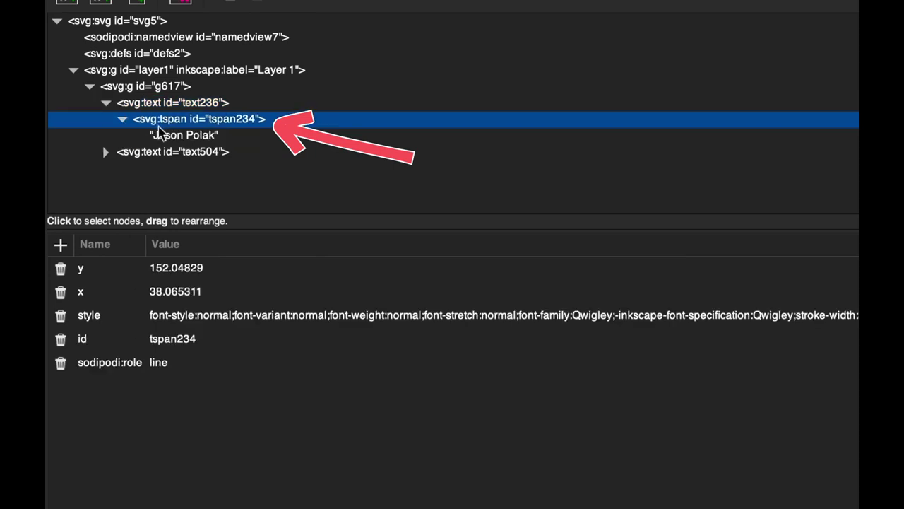
left_click(592, 323)
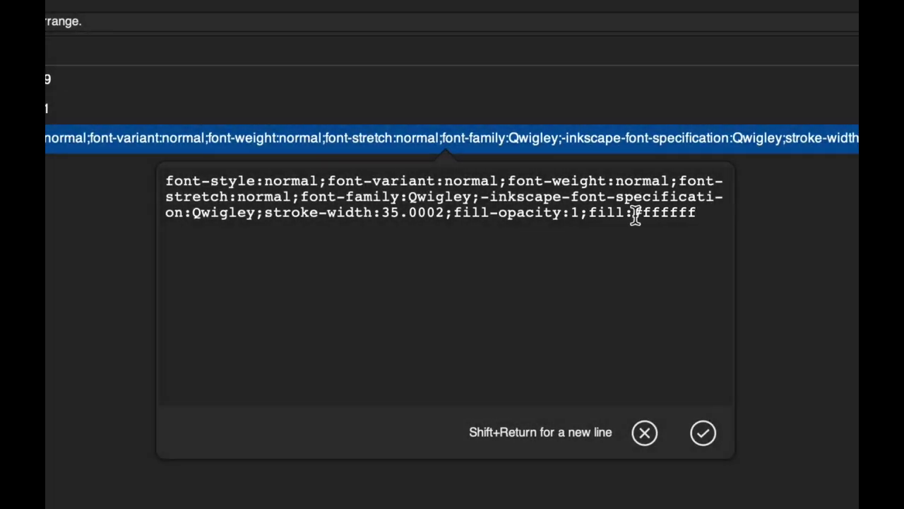
left_click_drag(634, 213, 697, 216)
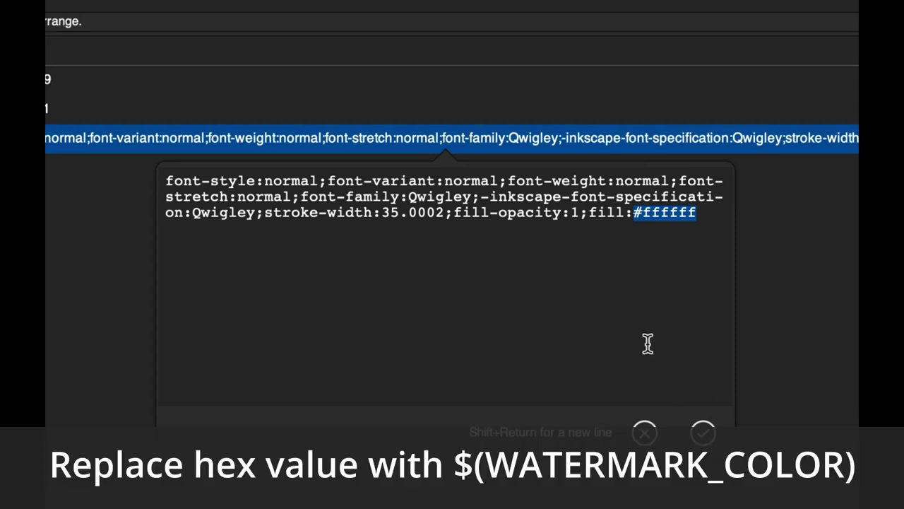
type("$(")
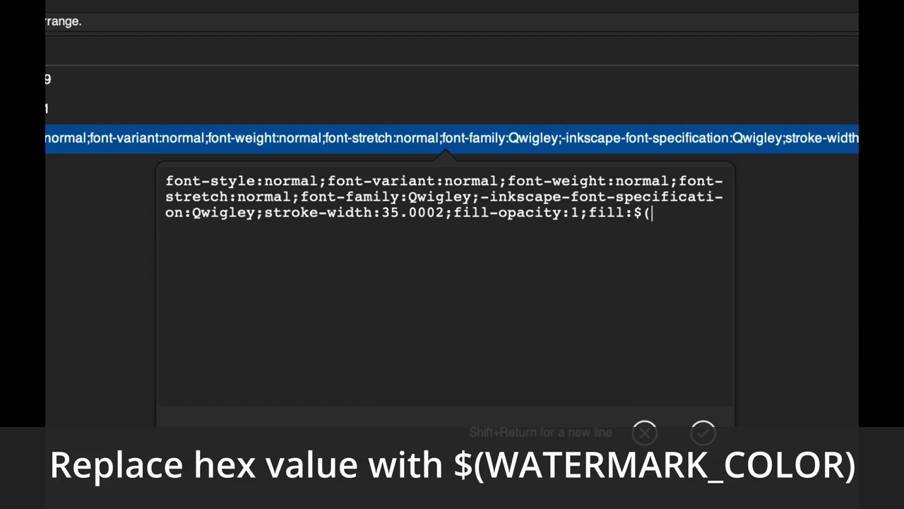
type("WATERMARK_COLO")
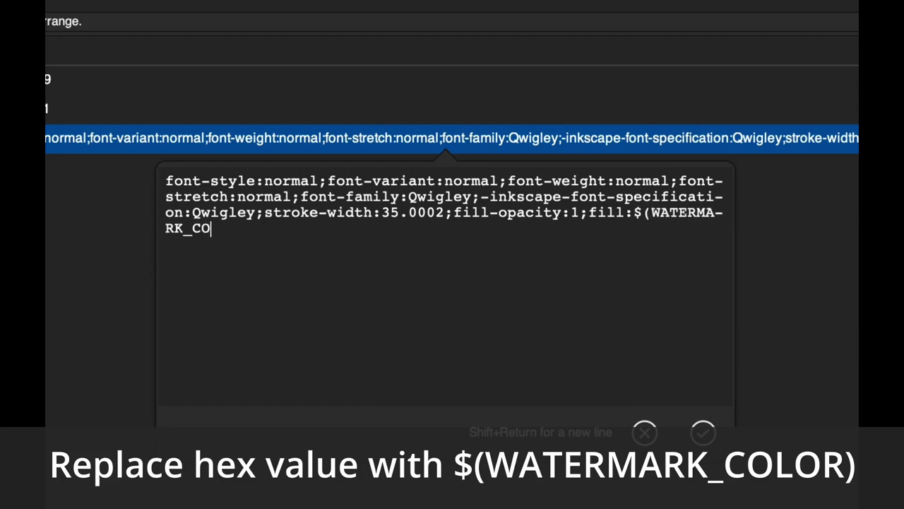
type("R)")
left_click(703, 432)
- Replace the Photography tspan's white fill with $(WATERMARK_COLOR) as well
left_click(102, 196)
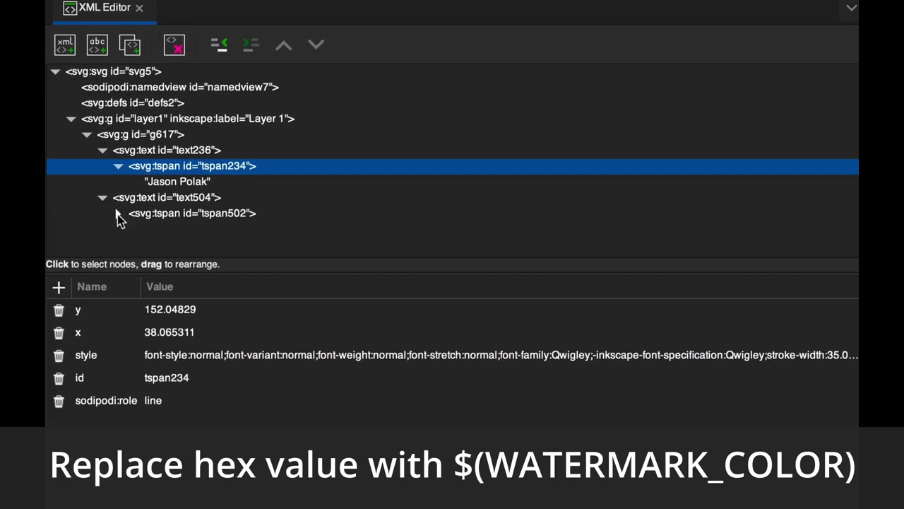
left_click(118, 213)
left_click(513, 357)
key("shift+Left")
key("shift+Left")
key("shift+Left")
key("shift+Left")
key("shift+Left")
key("shift+Left")
key("shift+Left")
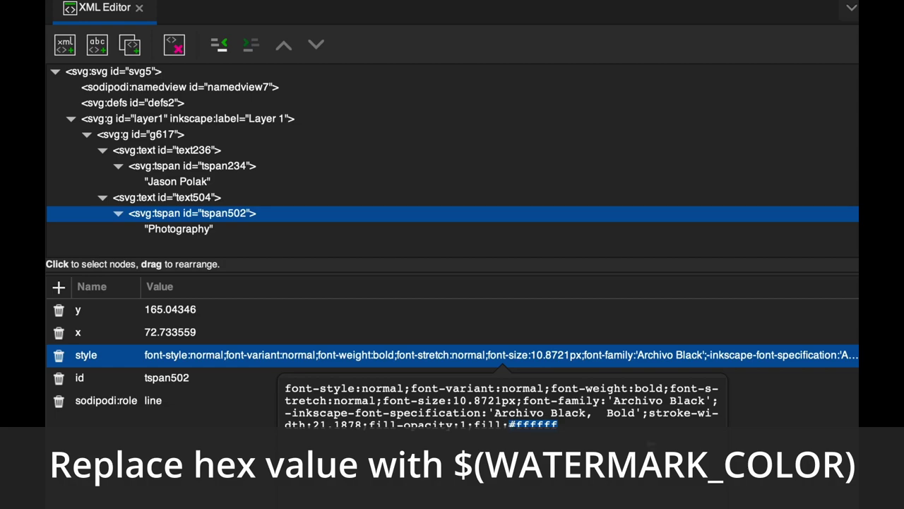
type("$(WATERMARK_COLOR)")
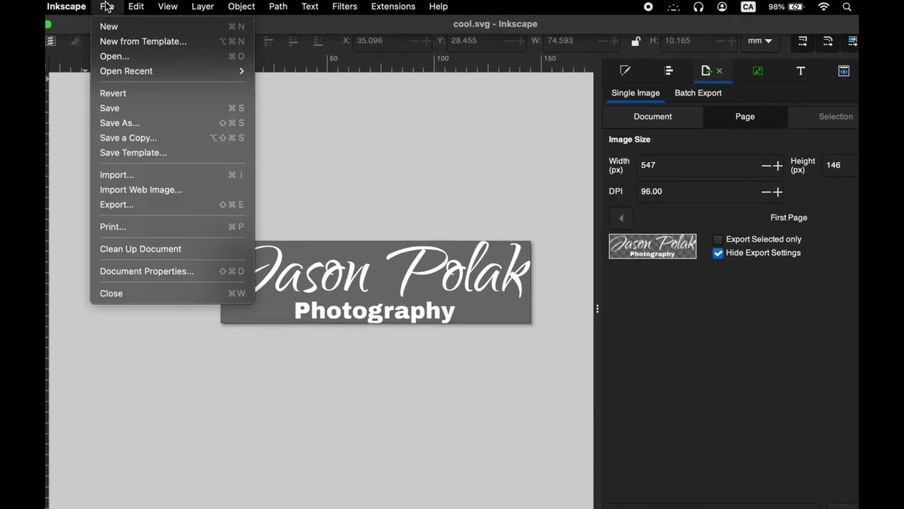
- Save the logo as an SVG in the .config/darktable/watermarks folder
left_click(144, 126)
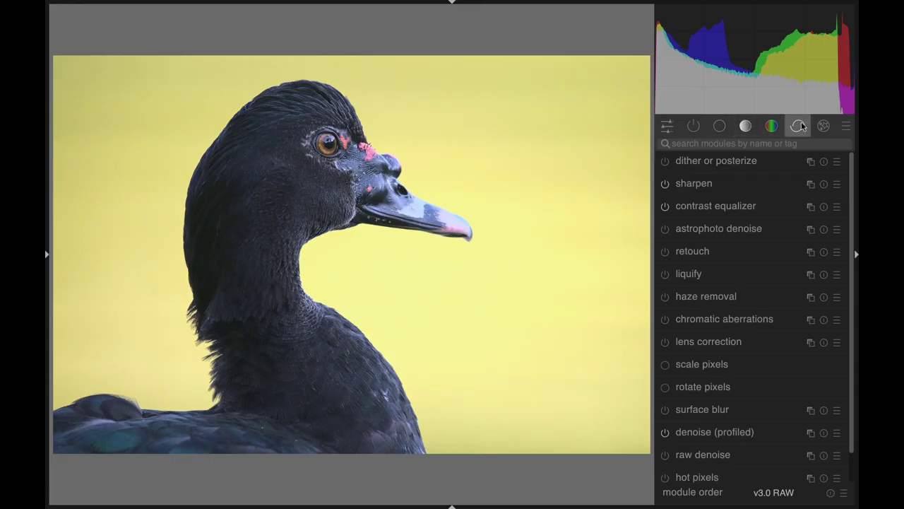
- Expand darktable's watermark module under effects and choose the drawing (svg) marker
left_click(823, 126)
left_click(721, 161)
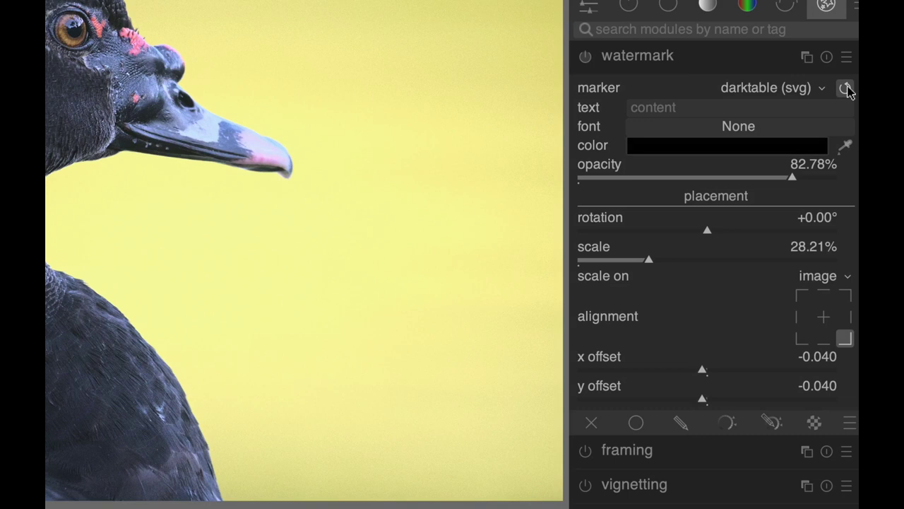
left_click(818, 89)
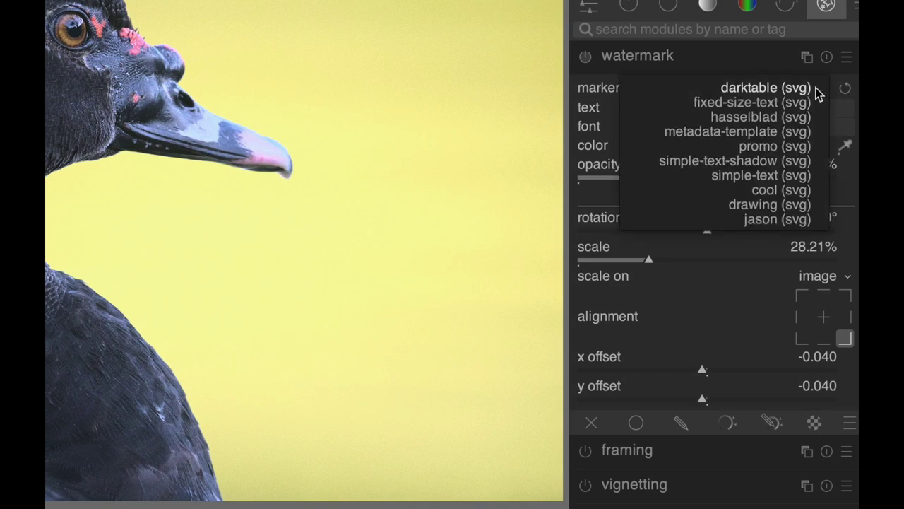
left_click(813, 205)
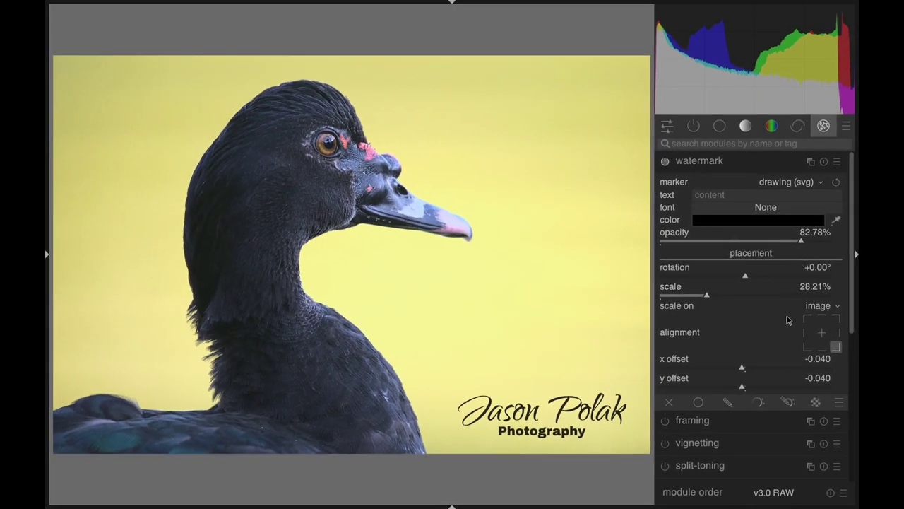
- Move the watermark lower and set its colour to red, after first trying white
mouse_move(743, 377)
left_mouse_down()
mouse_move(747, 389)
mouse_move(742, 377)
left_mouse_up()
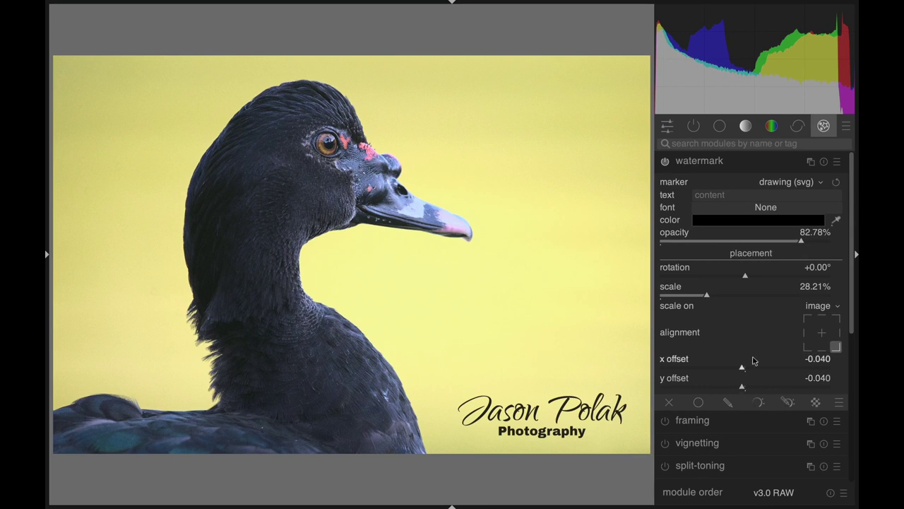
left_click(770, 226)
left_click(545, 200)
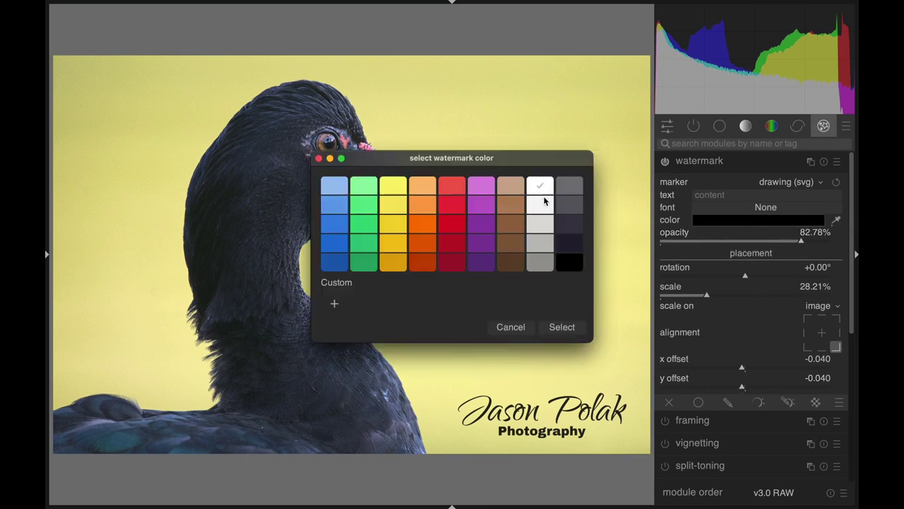
left_click(562, 327)
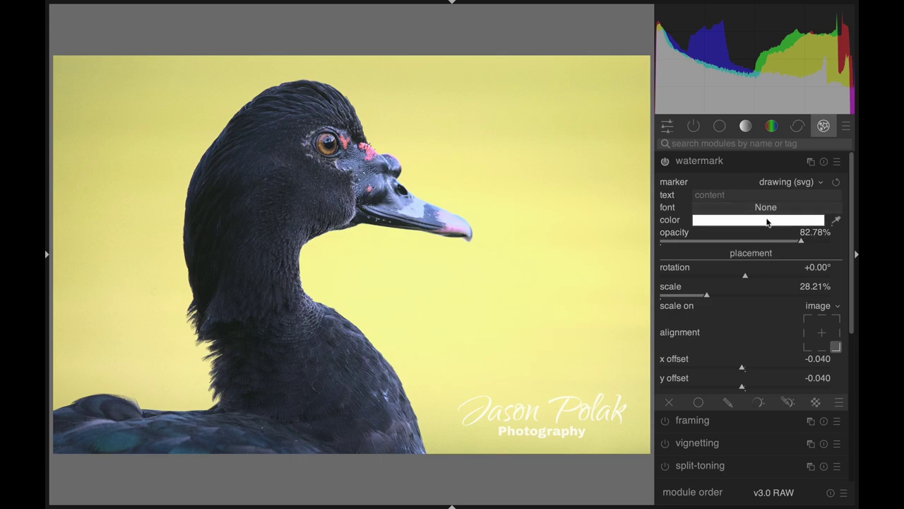
left_click(761, 221)
left_click(452, 224)
left_click(560, 326)
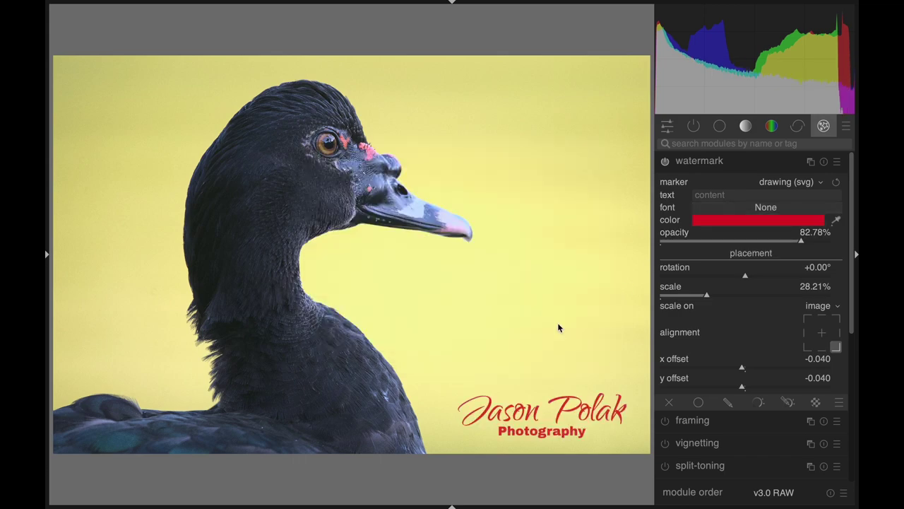